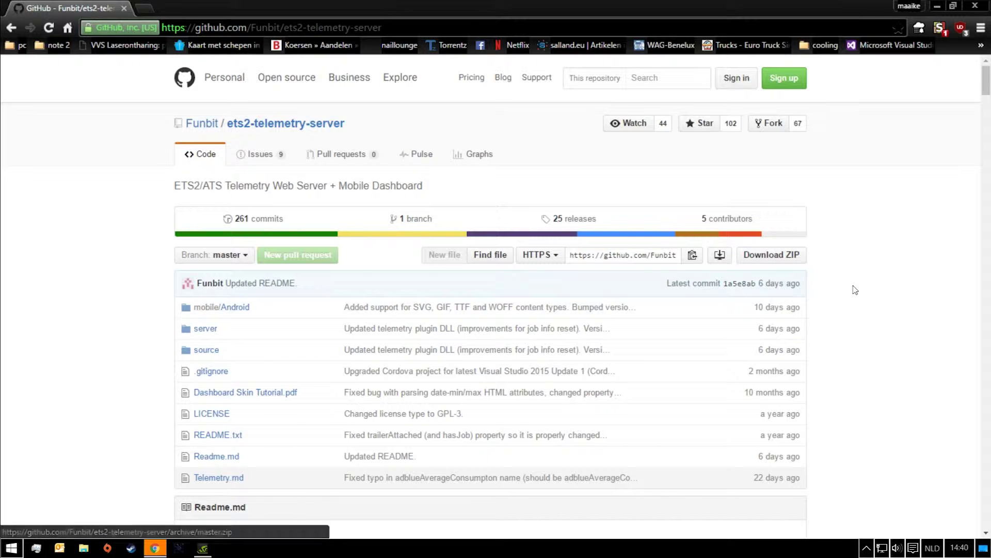
scroll(855, 290, "down", 1)
scroll(855, 290, "down", 1)
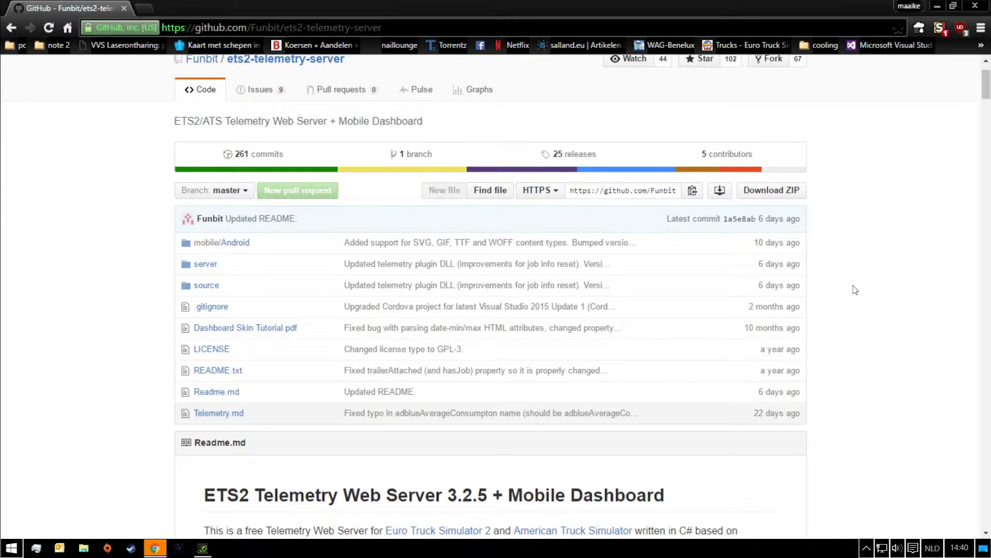
scroll(855, 289, "down", 1)
scroll(855, 290, "down", 5)
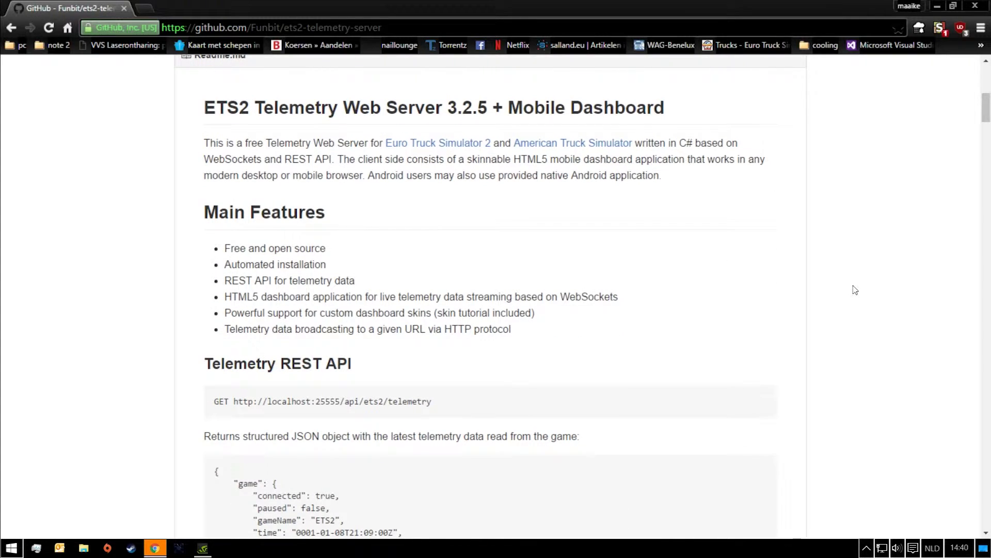
scroll(855, 290, "down", 4)
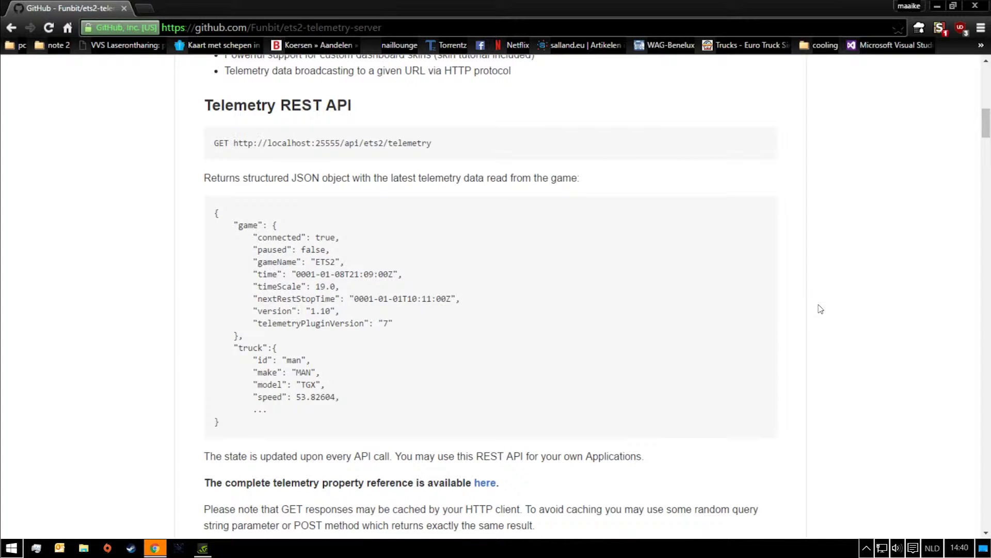
scroll(820, 309, "down", 1)
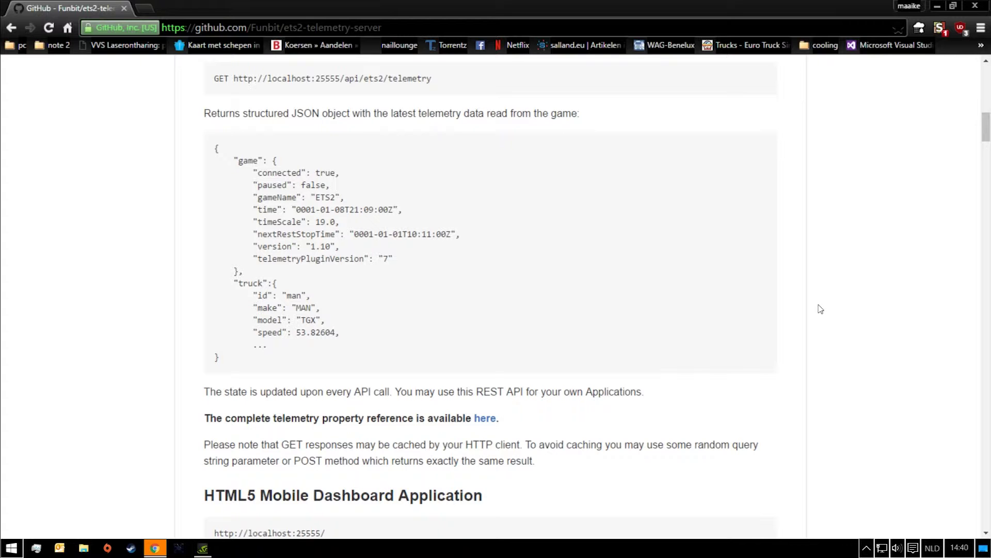
scroll(820, 309, "down", 6)
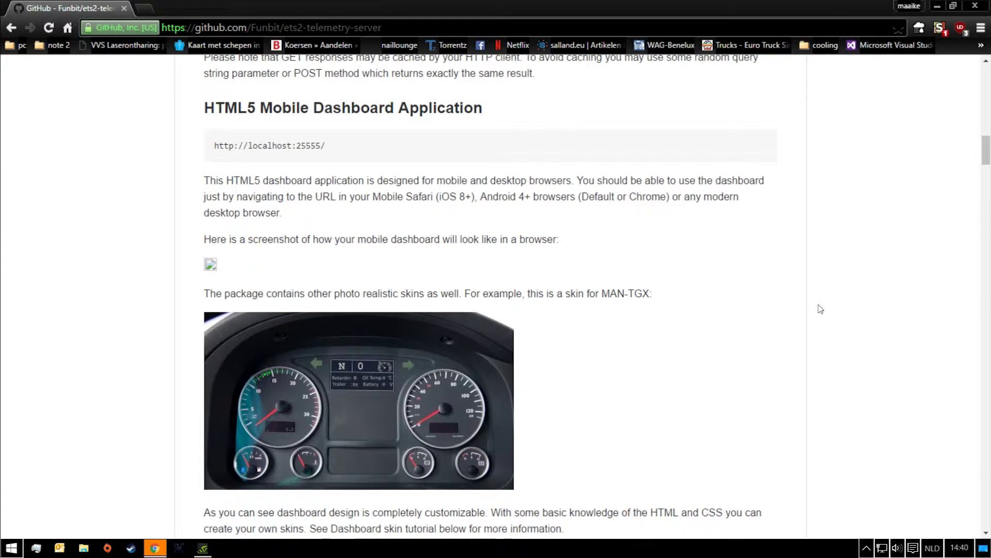
scroll(820, 309, "down", 1)
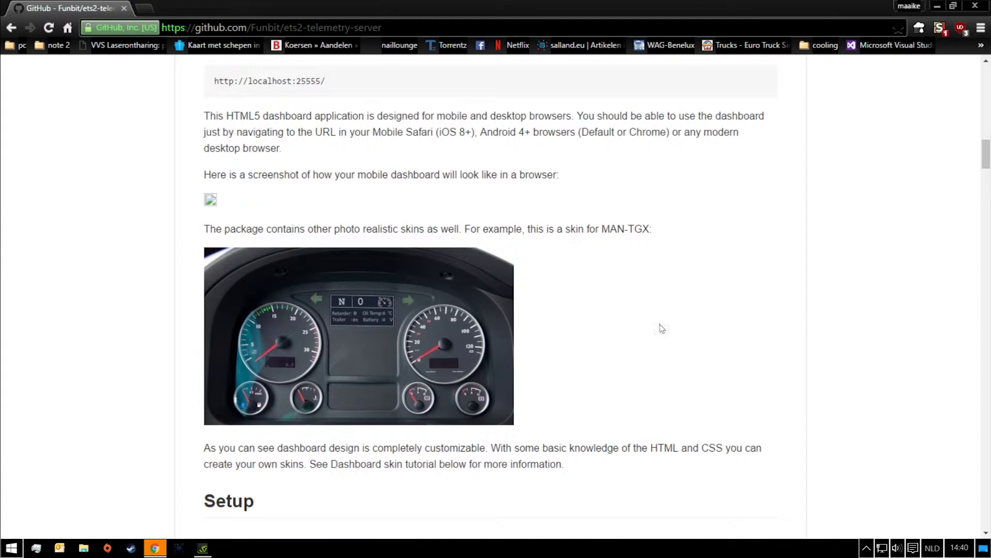
scroll(844, 300, "down", 5)
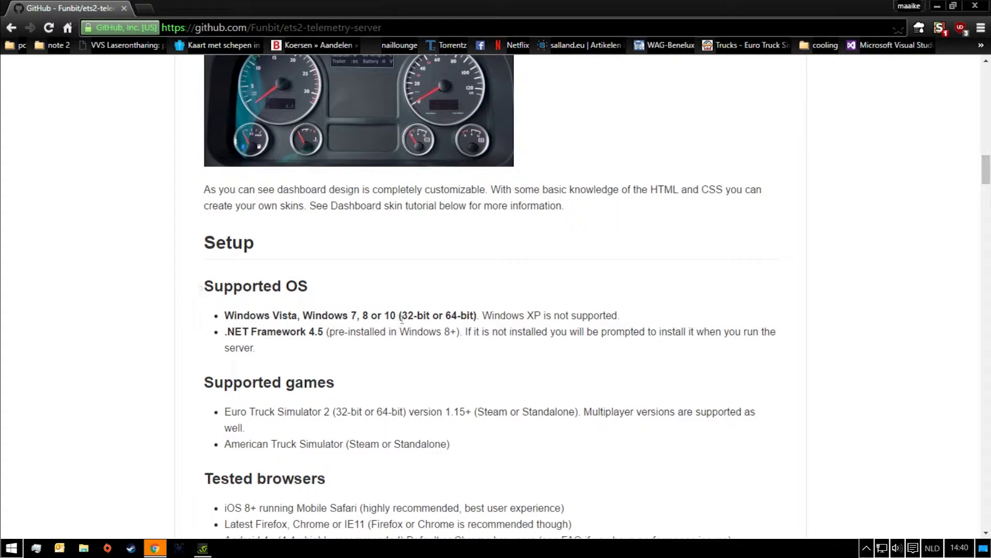
scroll(886, 279, "down", 1)
scroll(887, 279, "down", 6)
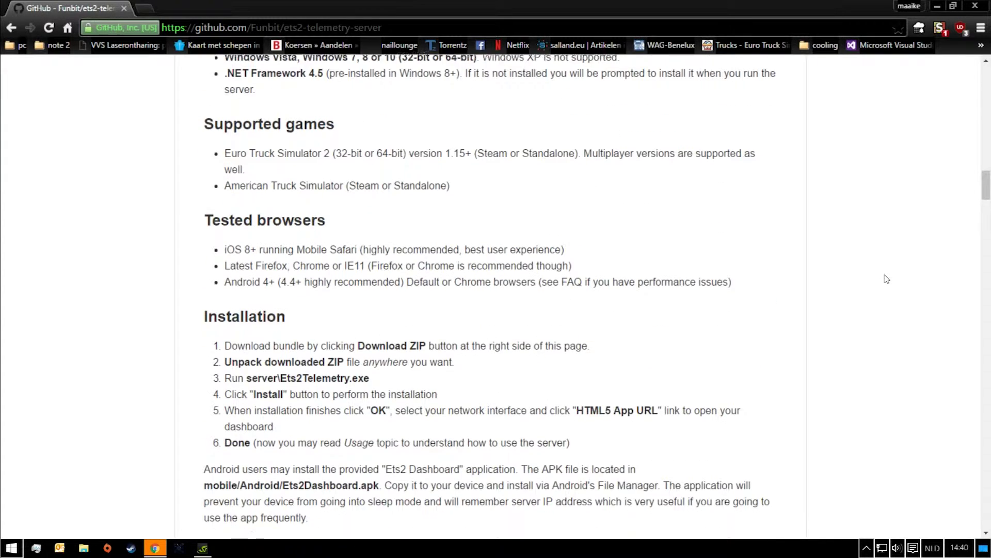
scroll(887, 280, "down", 4)
scroll(886, 280, "down", 5)
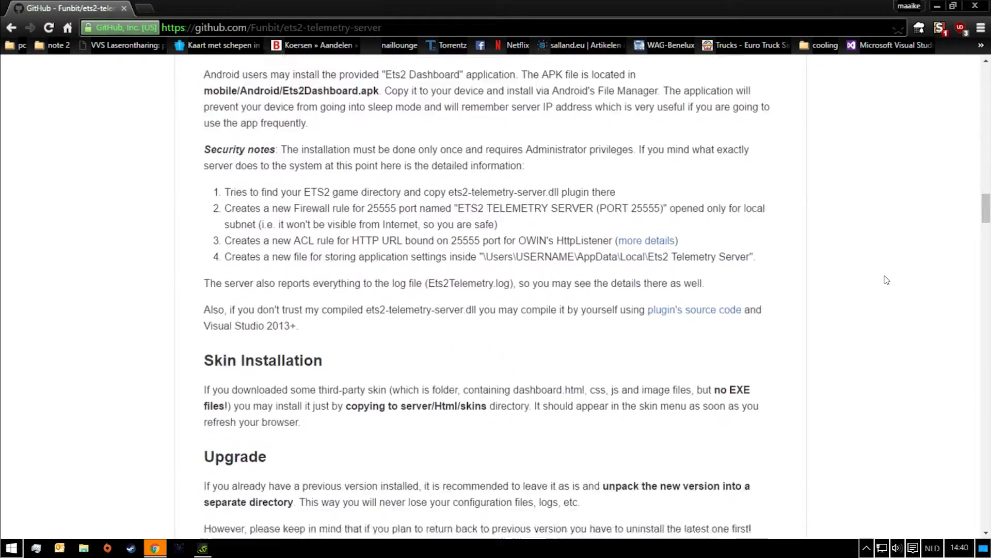
scroll(887, 279, "down", 20)
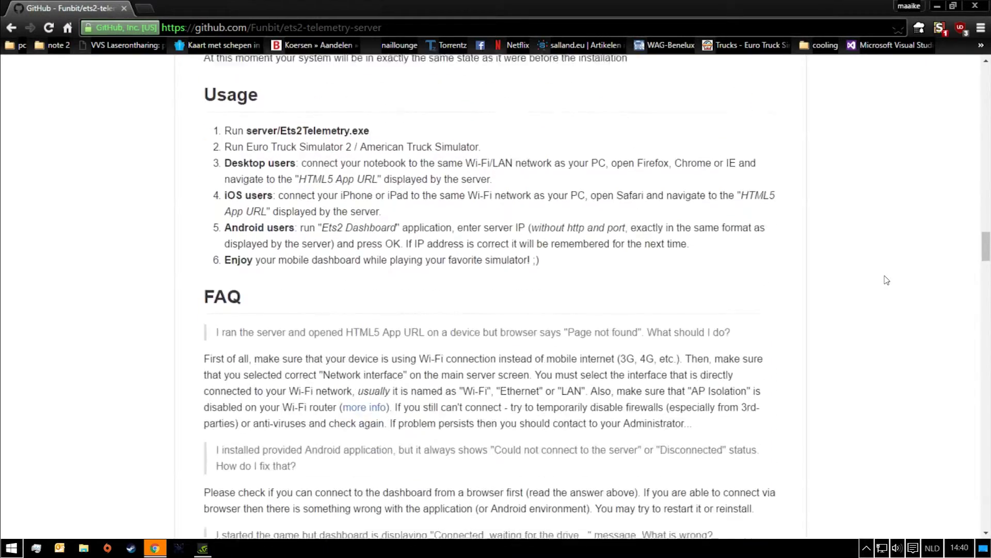
key("Home")
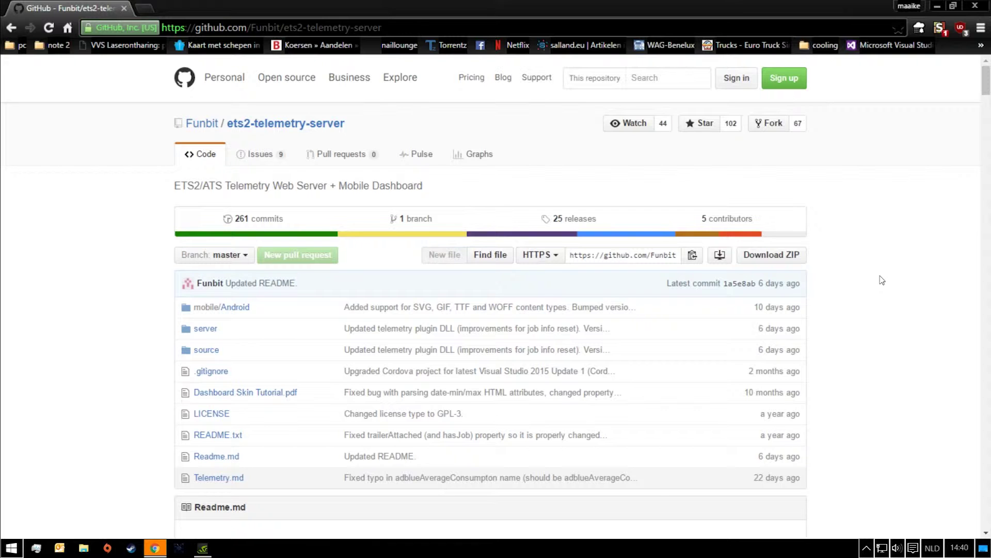
- Download the repository as ets2-telemetry-server-master (1).zip (10.4 MB) using Download ZIP
left_click(787, 258)
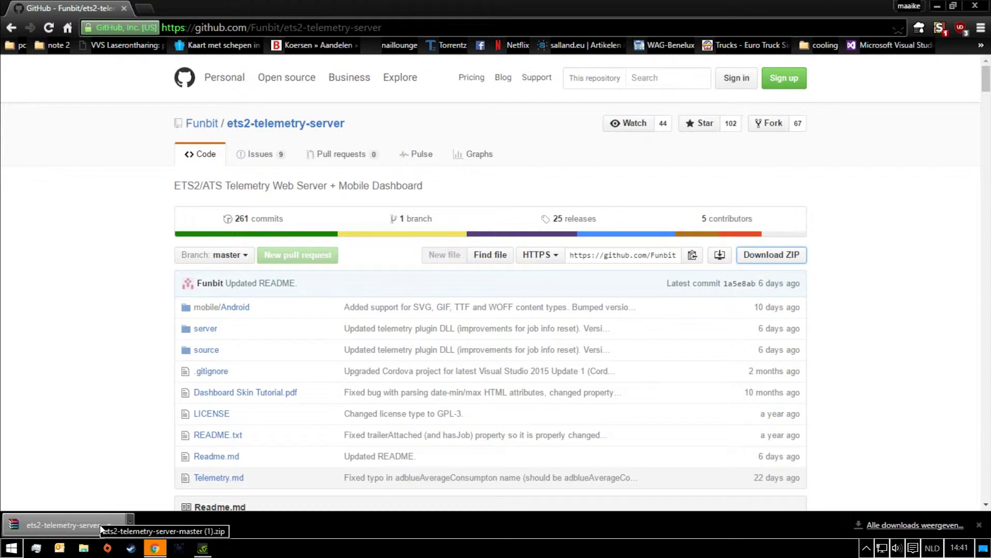
- Copy the downloaded zip from the Downloads folder, then minimize Explorer and Chrome to show the desktop
left_click(131, 520)
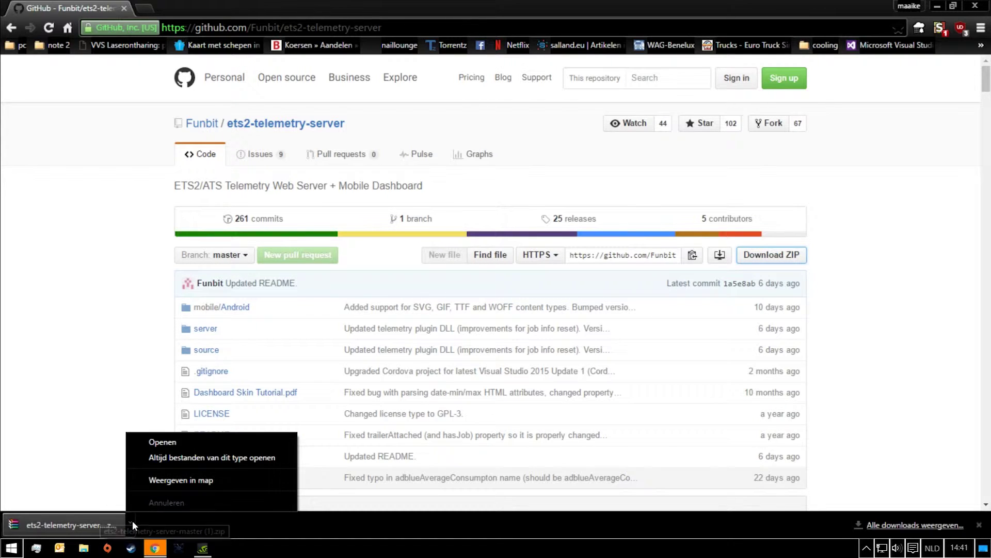
left_click(184, 487)
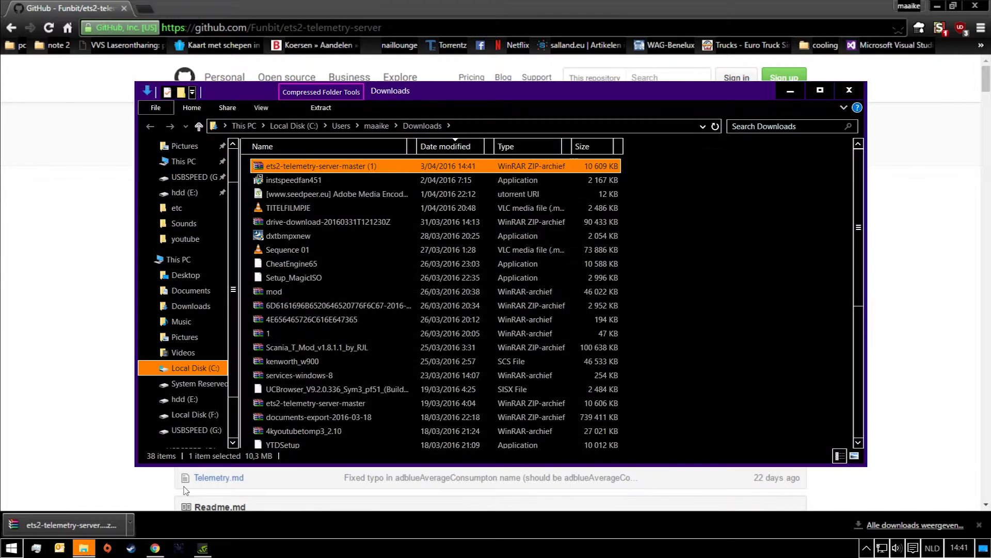
right_click(320, 165)
left_click(385, 378)
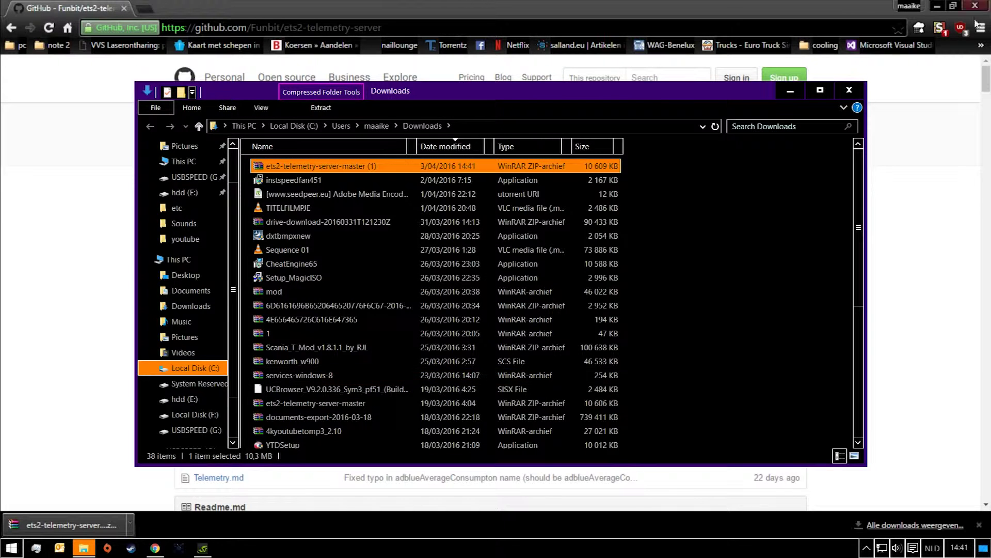
left_click(801, 90)
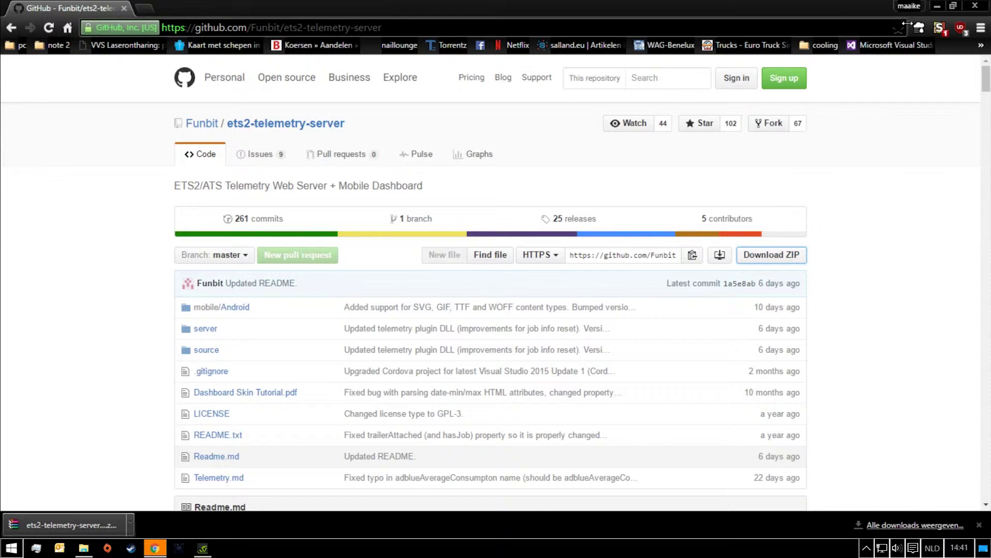
left_click(937, 7)
- Paste the zip onto the desktop and extract it with 7-Zip into 'ets2-telemetry-server-master (1)'
right_click(445, 367)
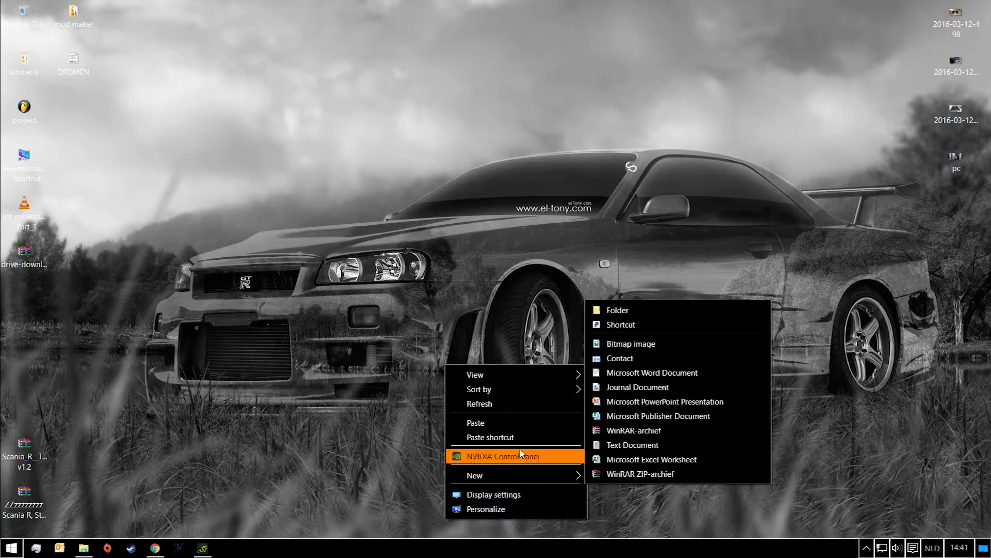
left_click(520, 423)
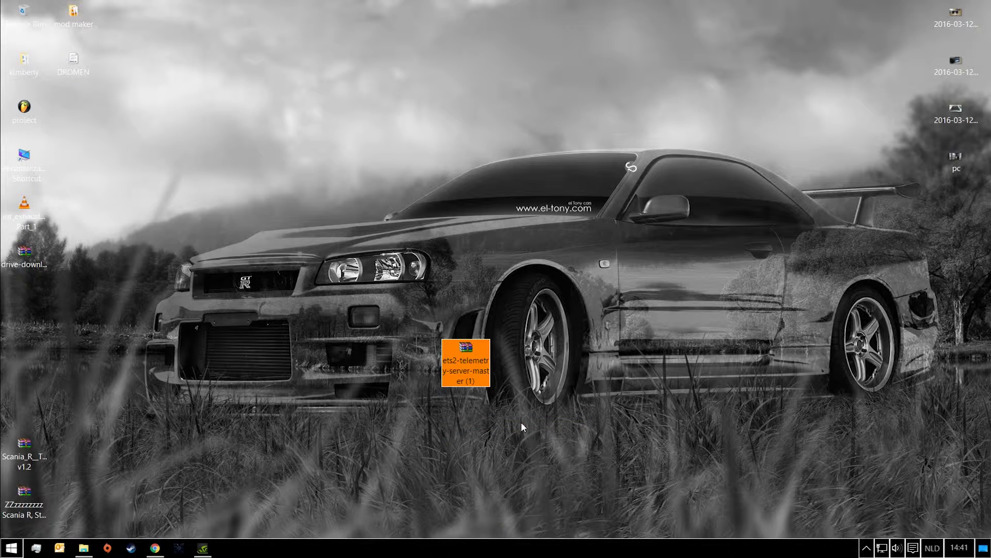
right_click(470, 362)
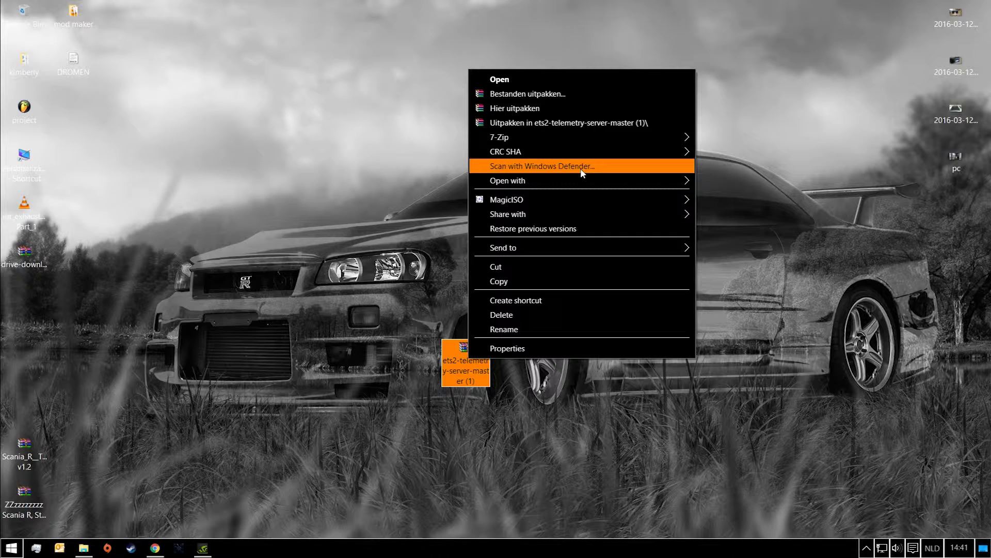
mouse_move(618, 138)
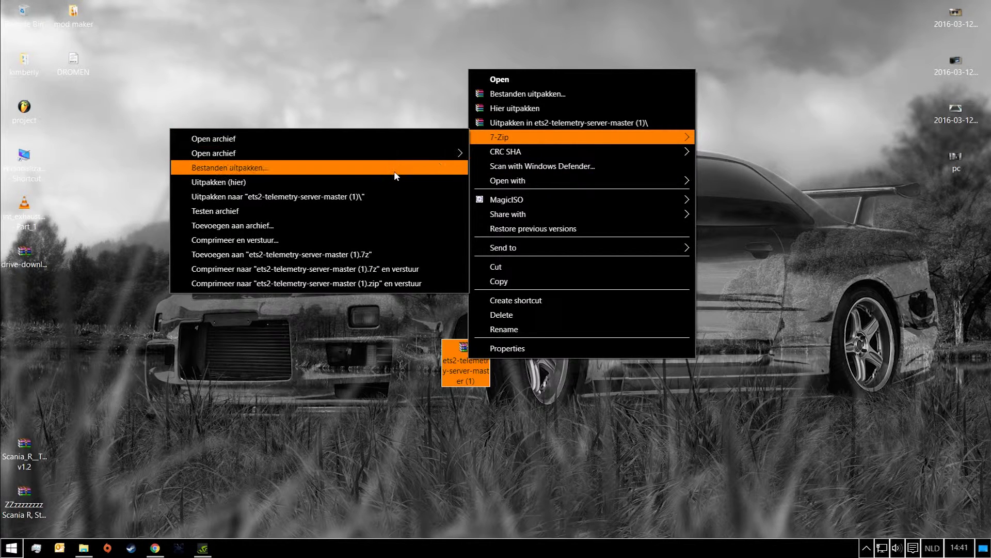
left_click(386, 197)
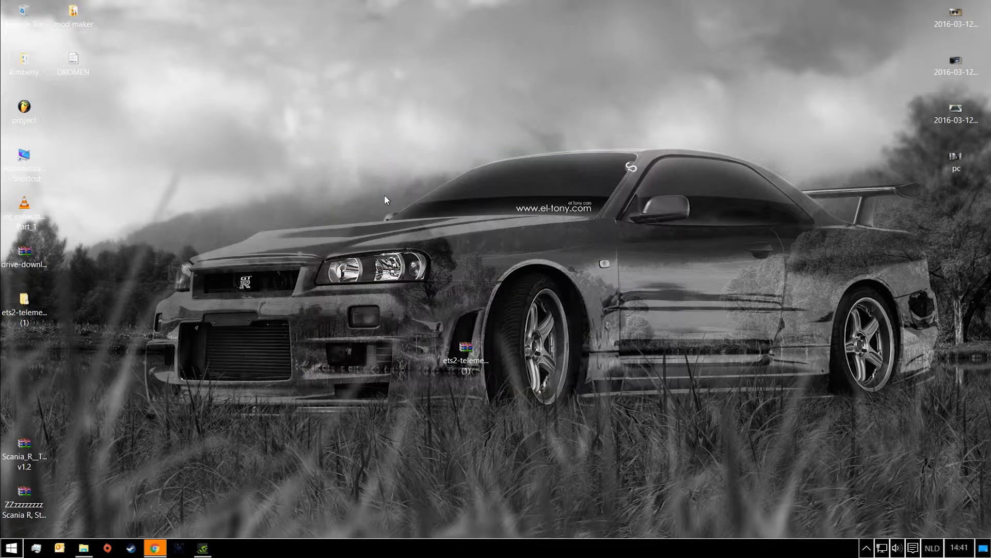
left_click_drag(24, 305, 471, 294)
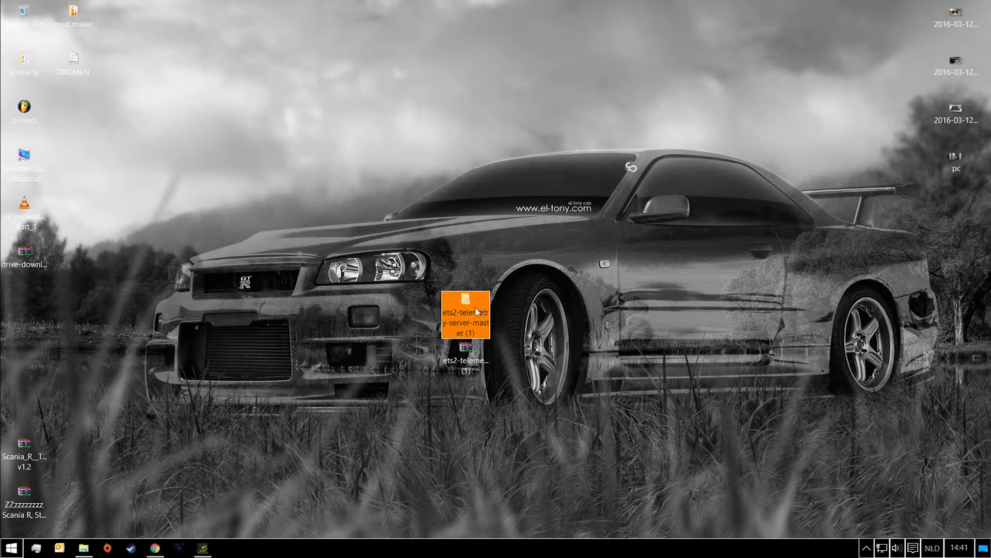
- Browse the extracted folder into mobile\Android to find Ets2Dashboard.apk, then return up
double_click(476, 311)
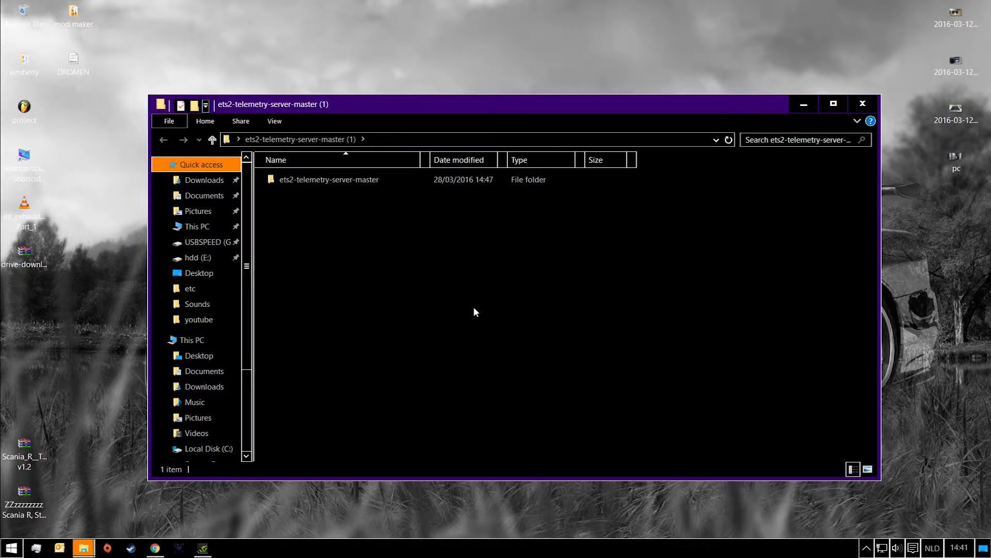
double_click(339, 180)
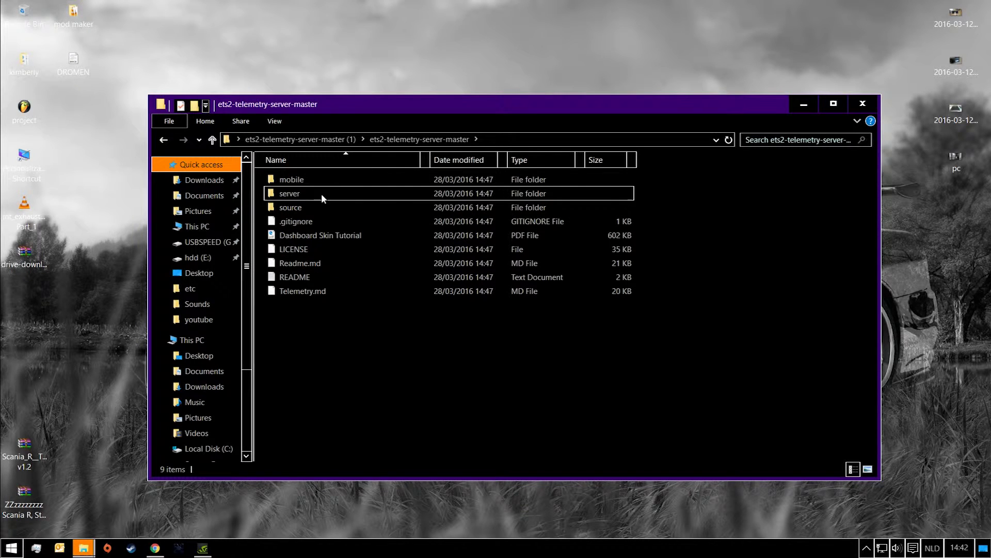
double_click(298, 181)
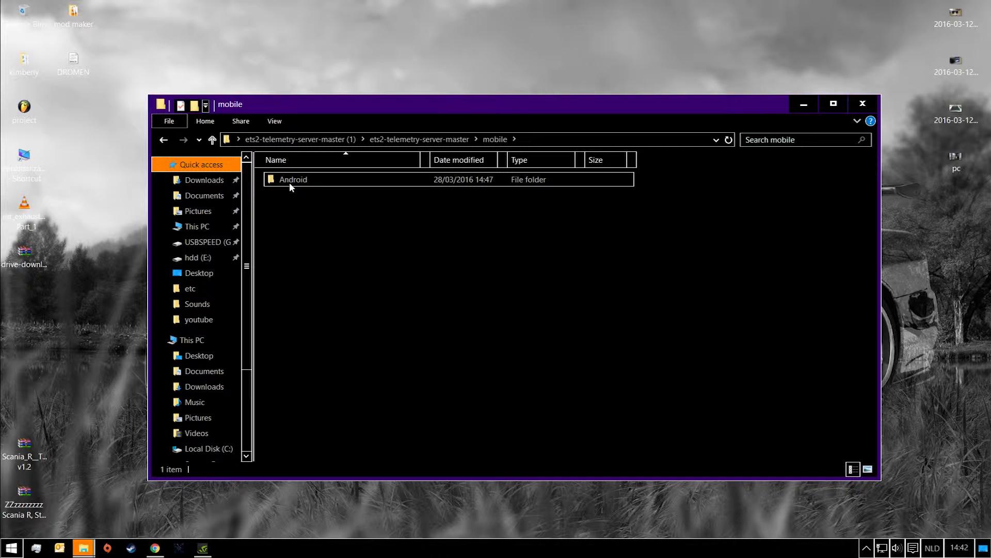
double_click(290, 183)
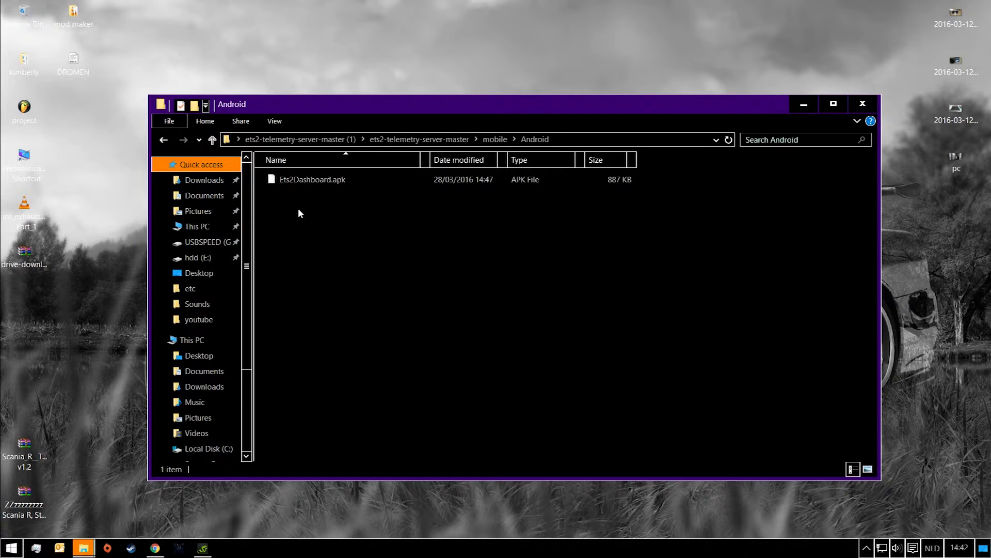
key("BackSpace")
key("BackSpace")
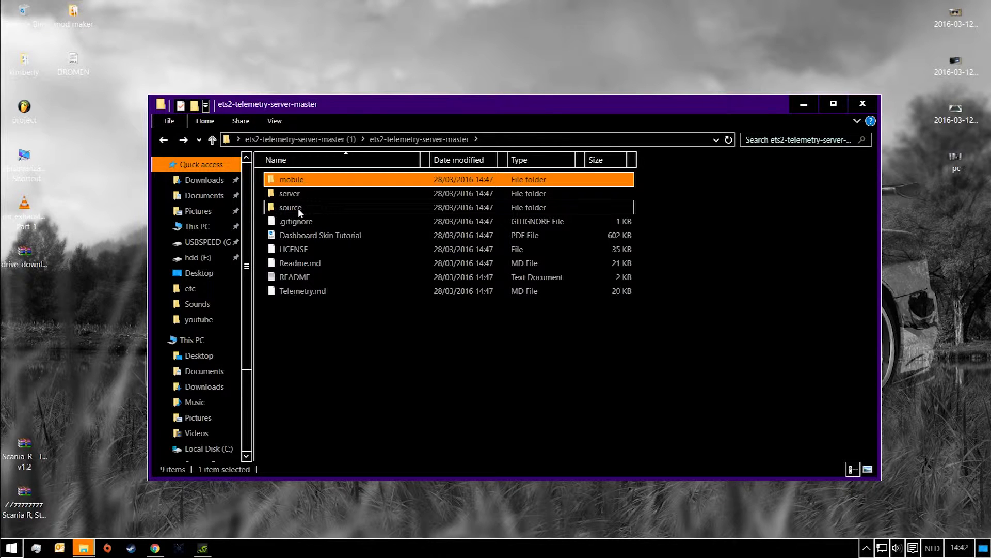
- Send the server folder's Ets2Telemetry application to the desktop as a shortcut, then minimize Explorer
double_click(324, 194)
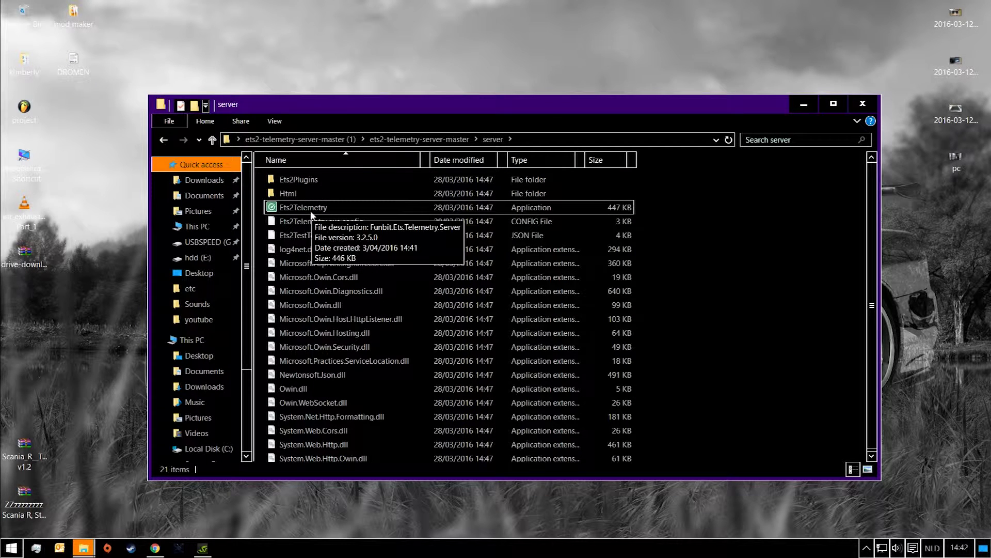
right_click(307, 212)
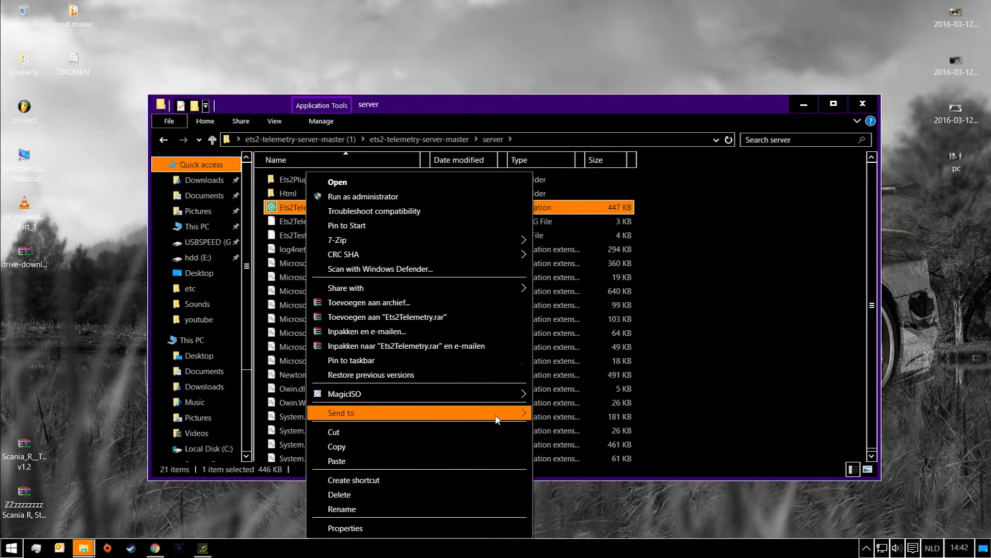
mouse_move(491, 414)
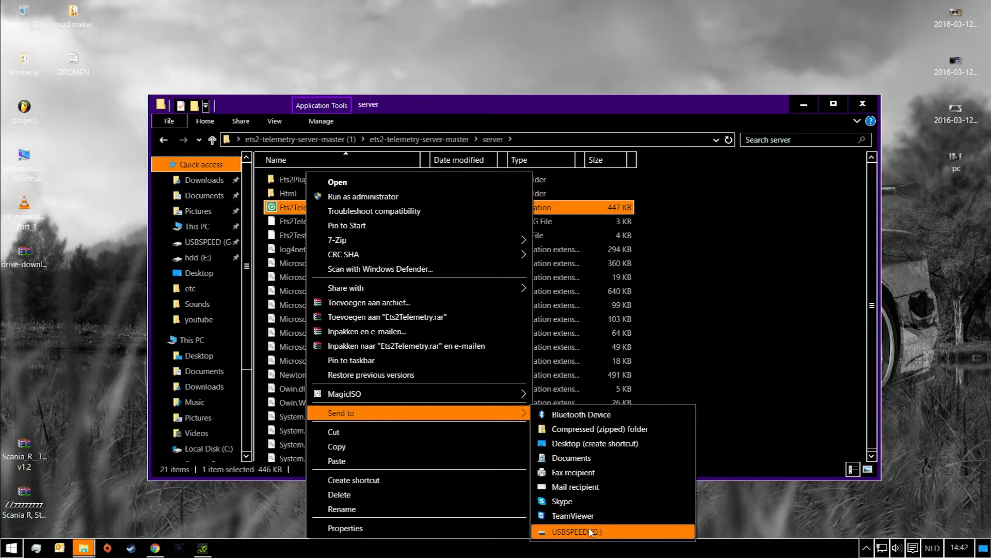
left_click(659, 445)
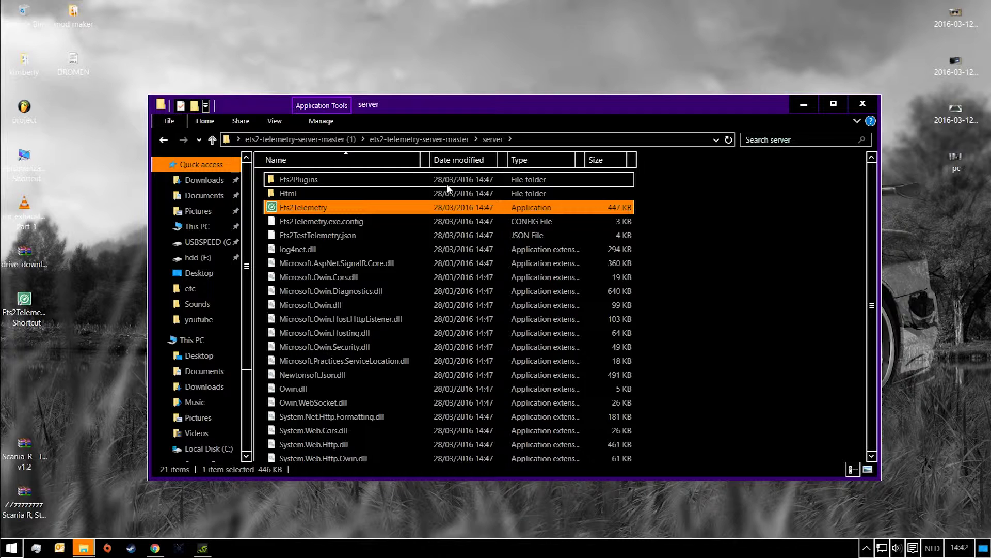
left_click(804, 106)
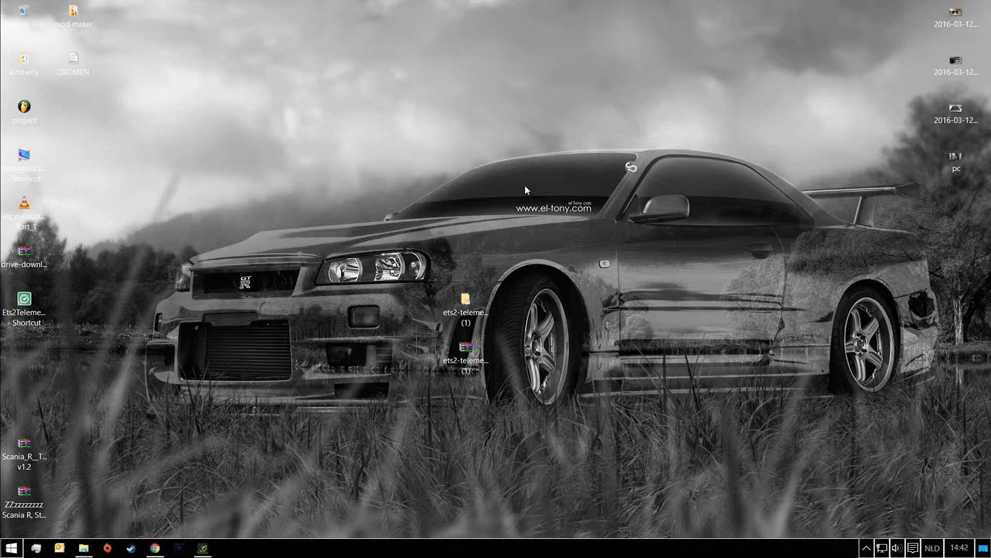
- Run the Ets2Telemetry shortcut with admin rights and install ETS2/ATS Telemetry Server 3.2.5
double_click(35, 315)
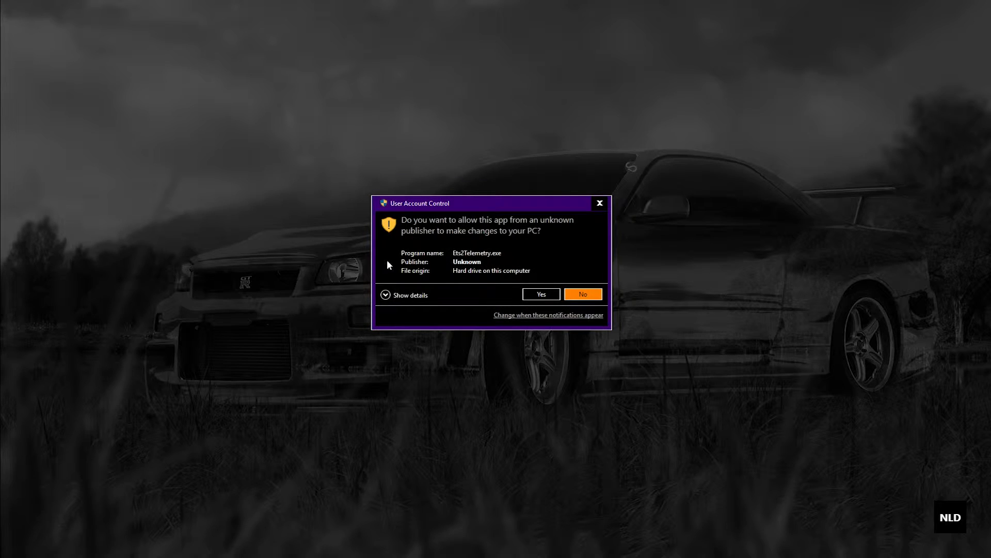
left_click(529, 297)
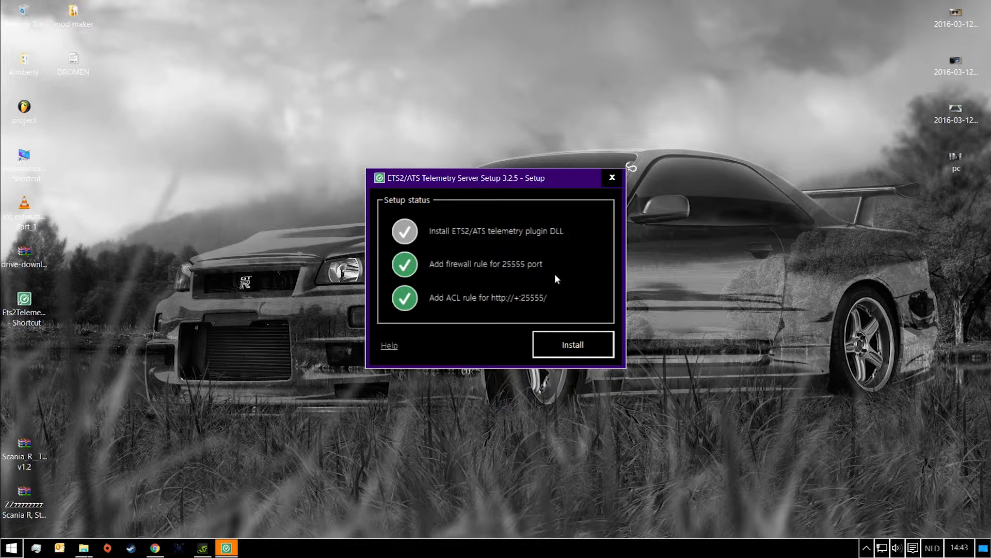
left_click(558, 344)
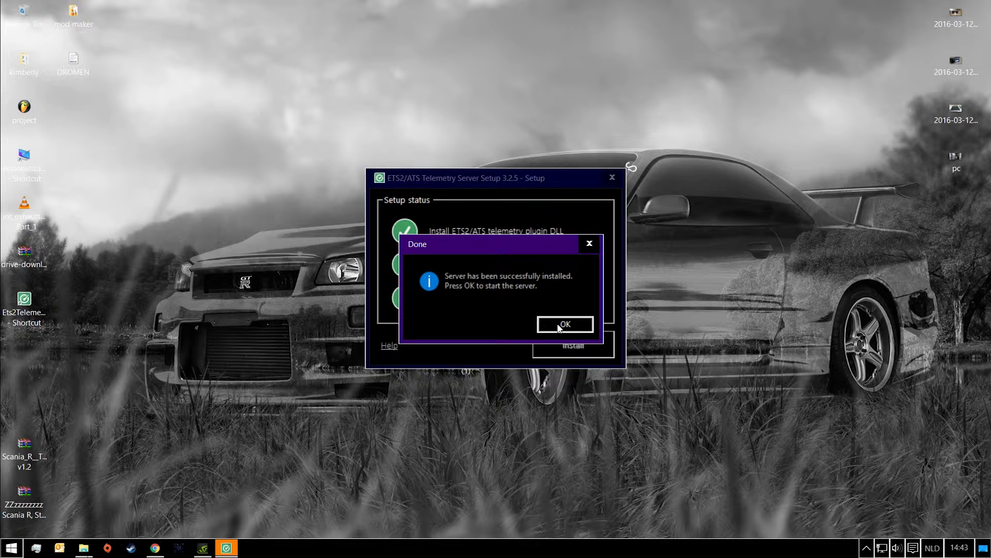
left_click(564, 324)
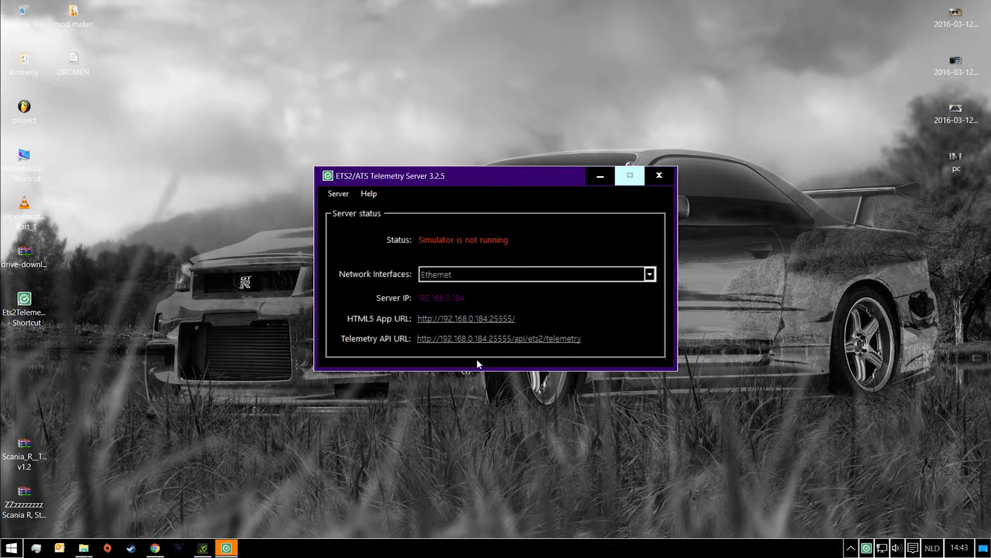
mouse_move(448, 304)
mouse_move(465, 302)
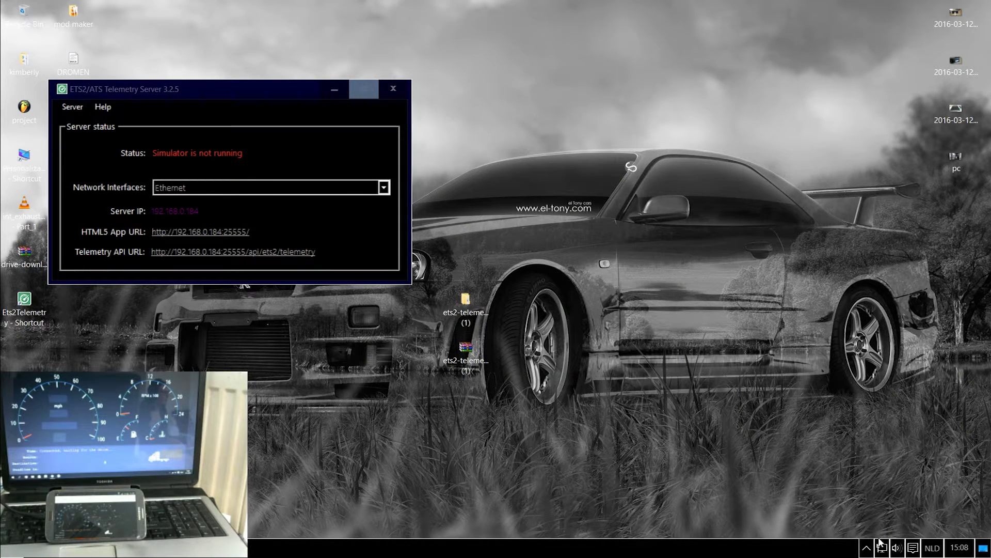
- Launch Euro Truck Simulator 2 from Steam's tray menu, choosing Play (64-bit)
left_click(864, 550)
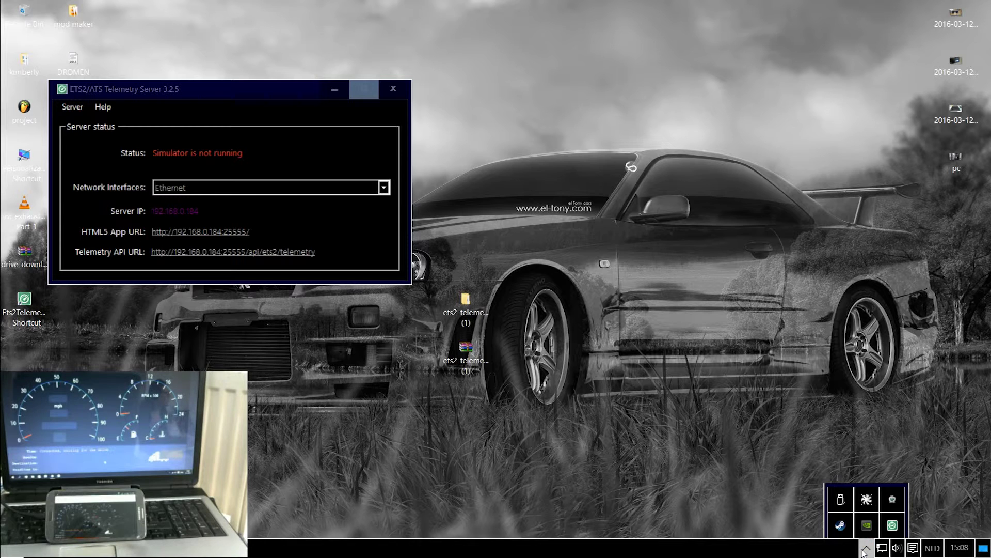
right_click(848, 532)
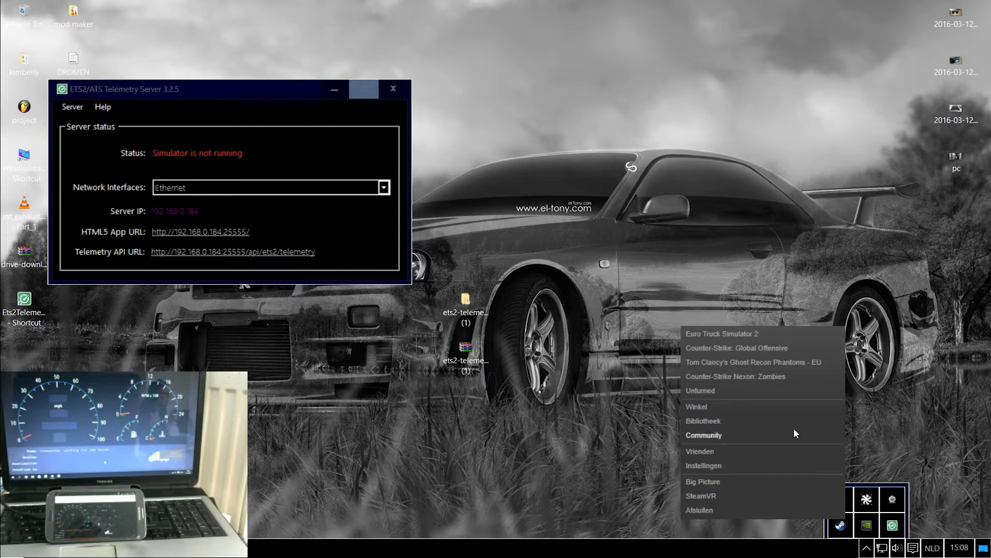
left_click(778, 336)
left_click(469, 278)
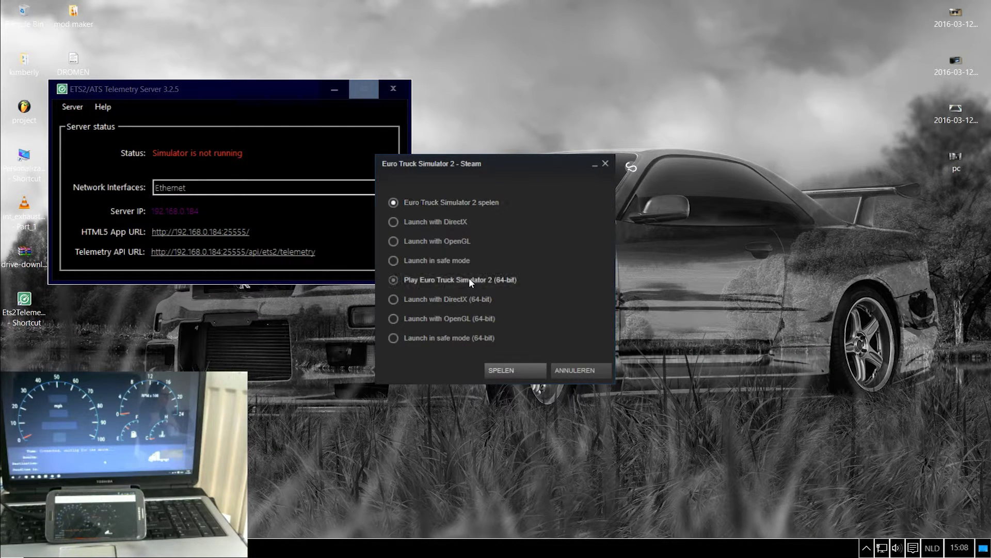
left_click(500, 371)
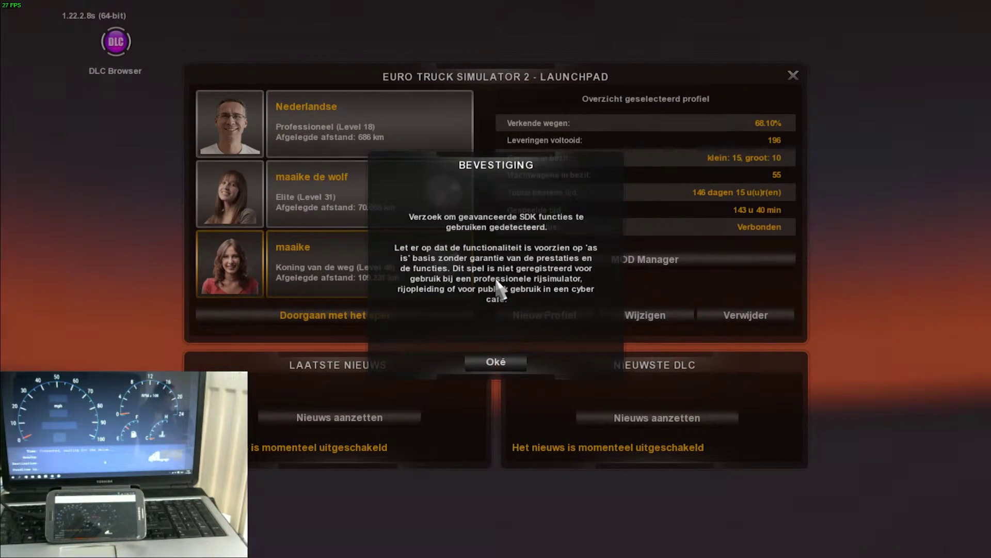
- Accept the BEVESTIGING warning about advanced SDK features
key("Return")
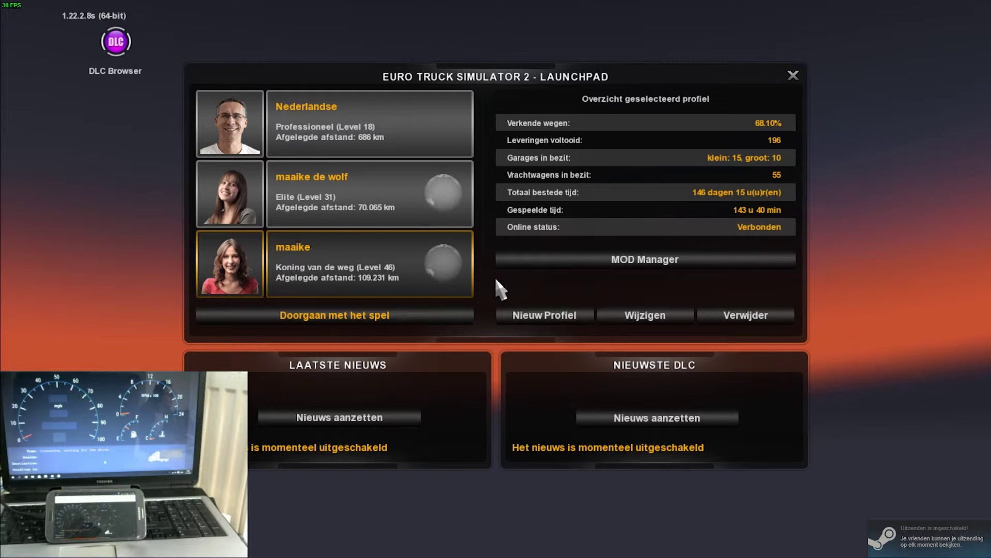